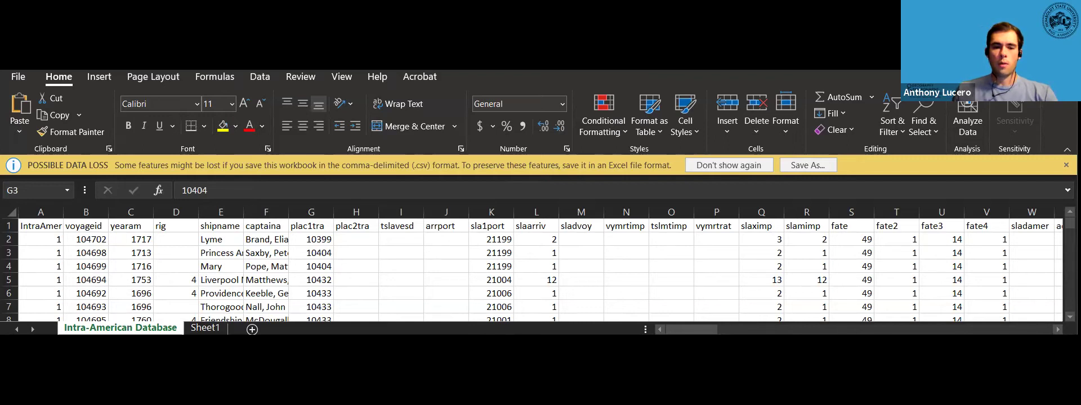
Step: Search the Acrobat codebook for 'cuba' to reach Cuba's port codes
key(alt+Tab)
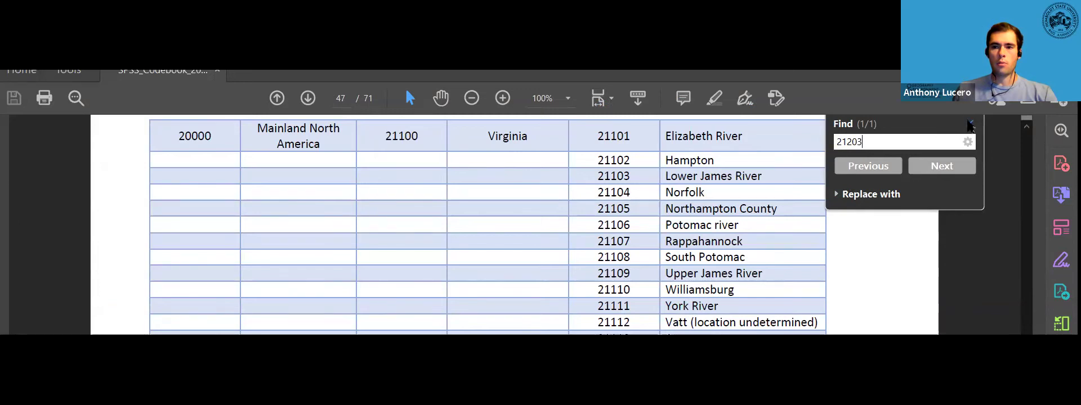
click(968, 124)
key(ctrl+f)
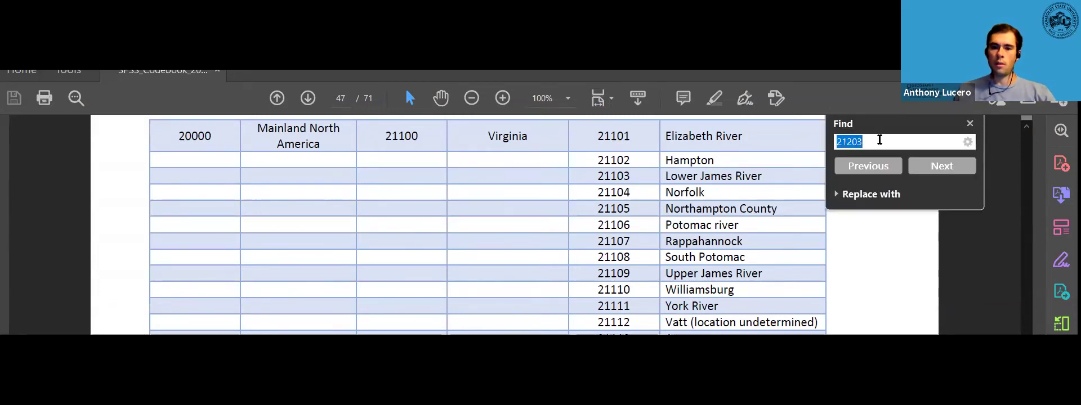
scroll(757, 326, down, 5)
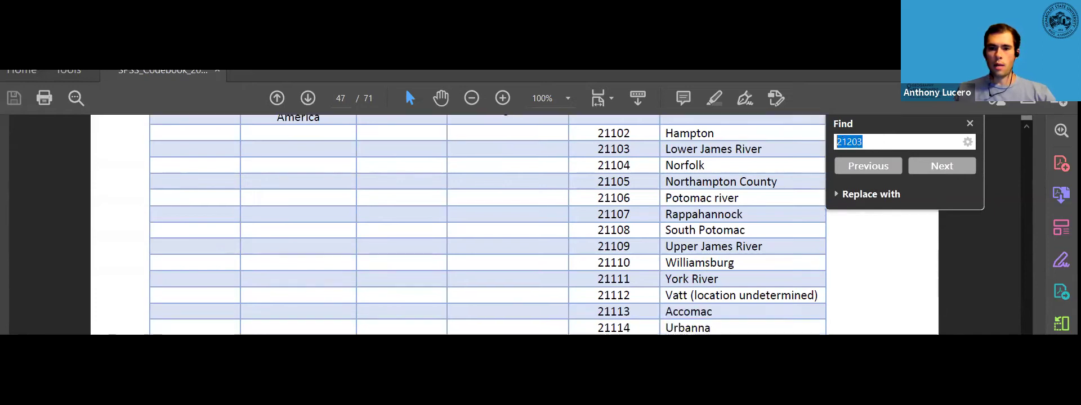
scroll(516, 225, down, 20)
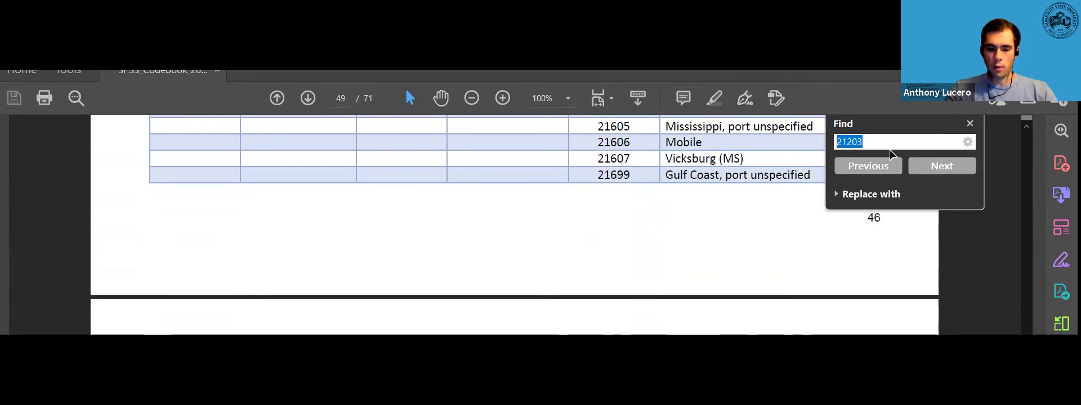
text(cuba)
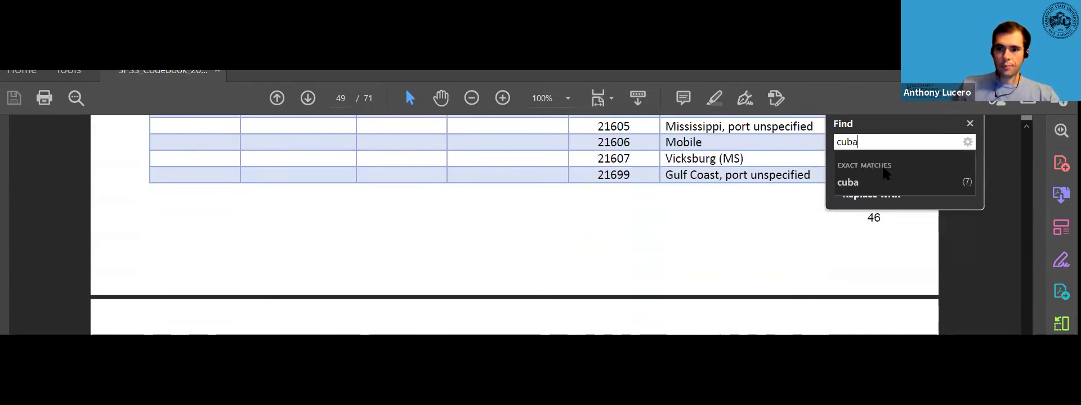
click(883, 175)
Step: Copy Santiago de Cuba's port code 31323
scroll(779, 315, down, 3)
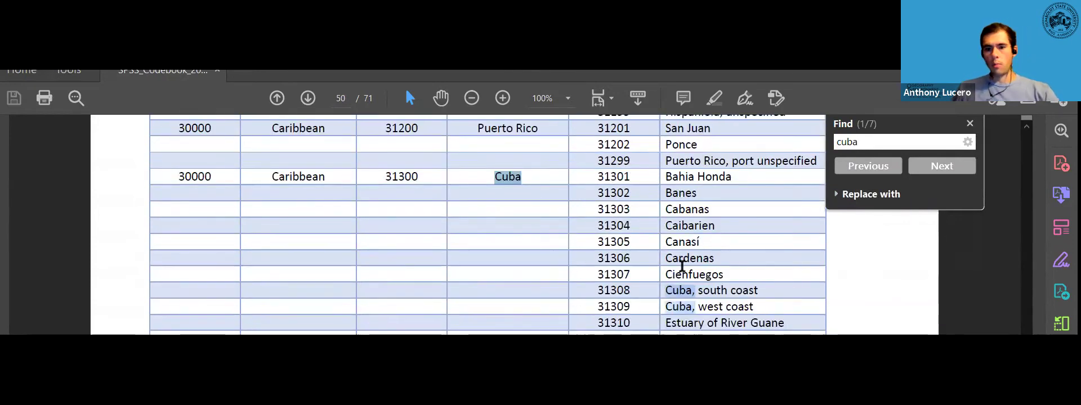
scroll(591, 237, down, 6)
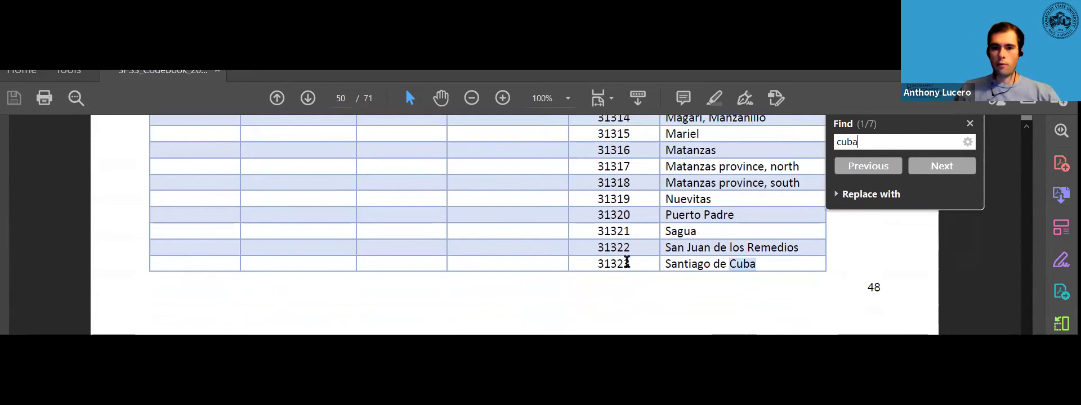
drag(632, 263, 599, 268)
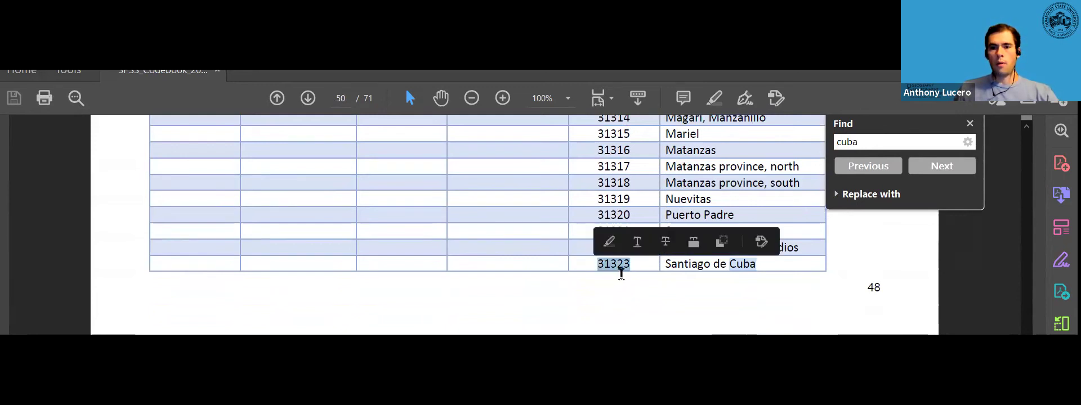
right_click(616, 269)
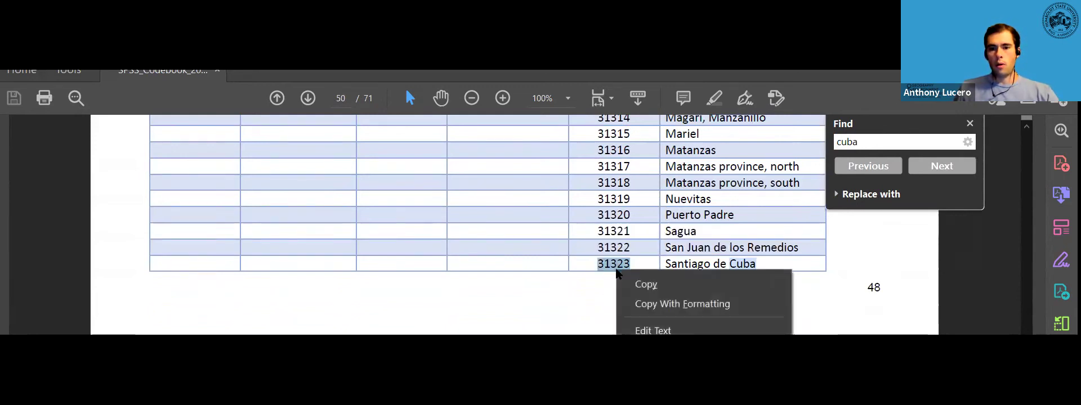
click(647, 285)
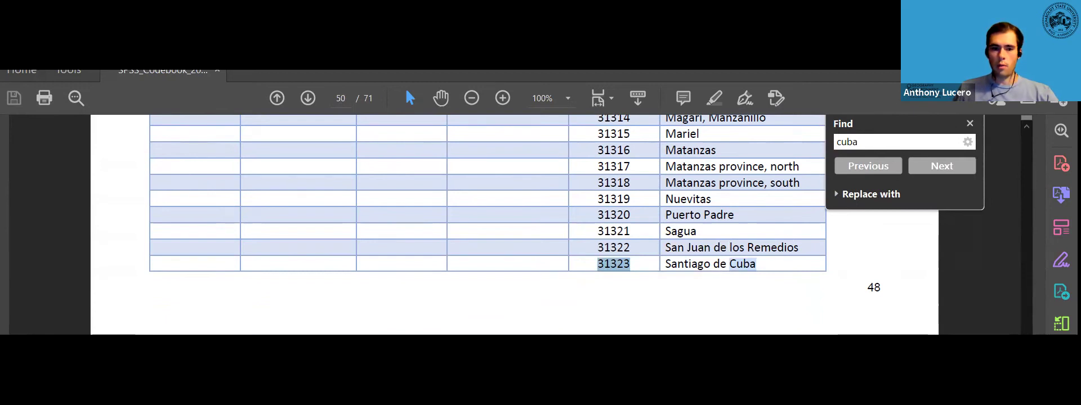
Step: Back in Excel, bring rows 976–978 with purchase port 31323 into view in column G
key(alt+Tab)
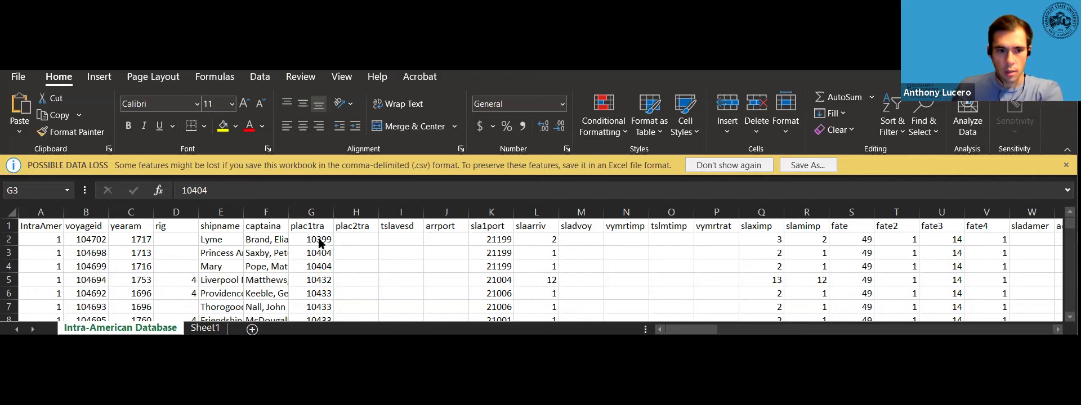
scroll(318, 245, down, 1)
scroll(317, 250, up, 1)
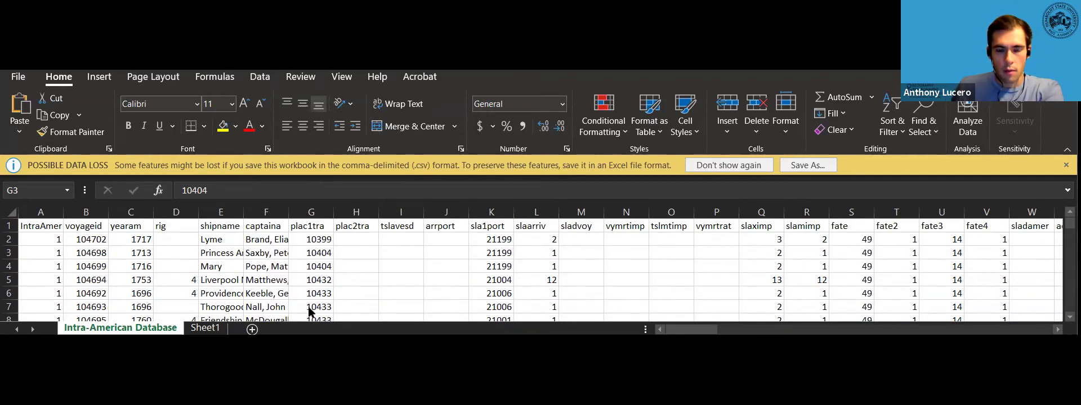
click(318, 253)
right_click(319, 253)
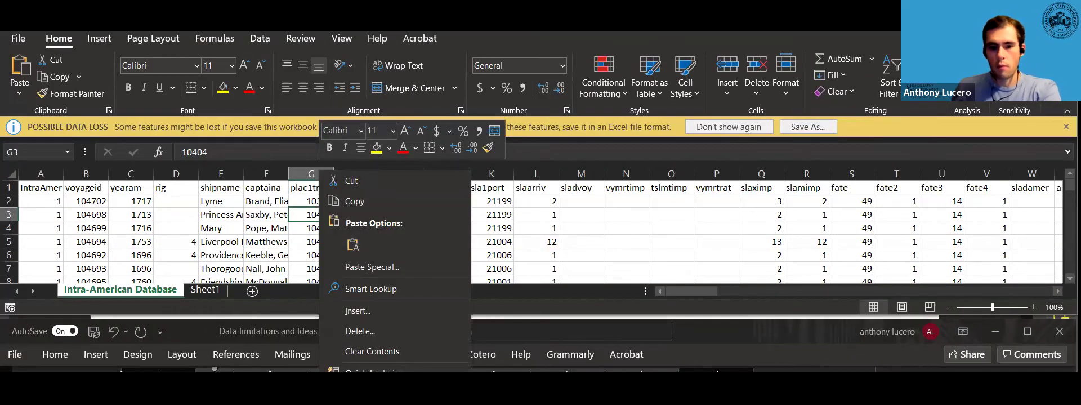
key(Escape)
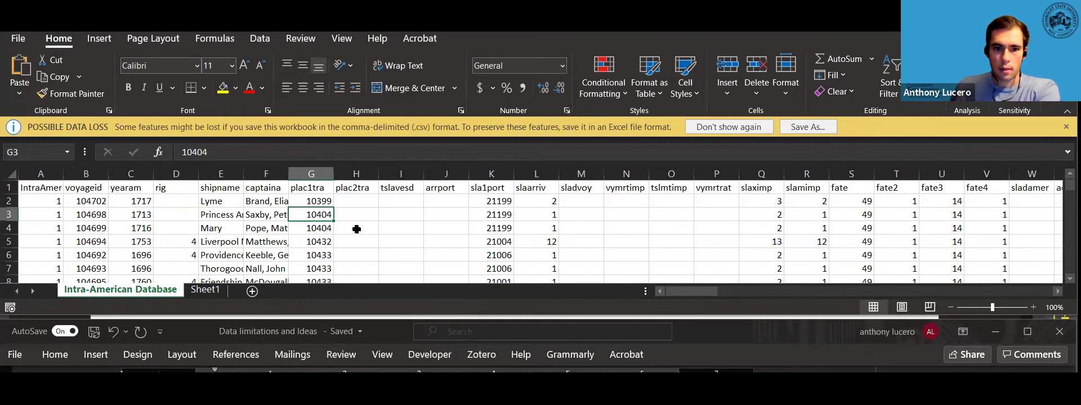
scroll(320, 220, down, 20)
scroll(321, 221, down, 20)
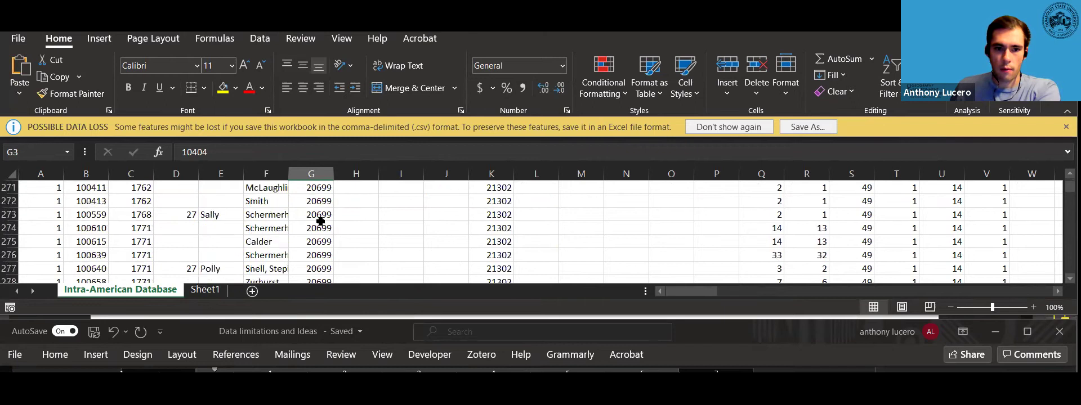
scroll(321, 221, down, 20)
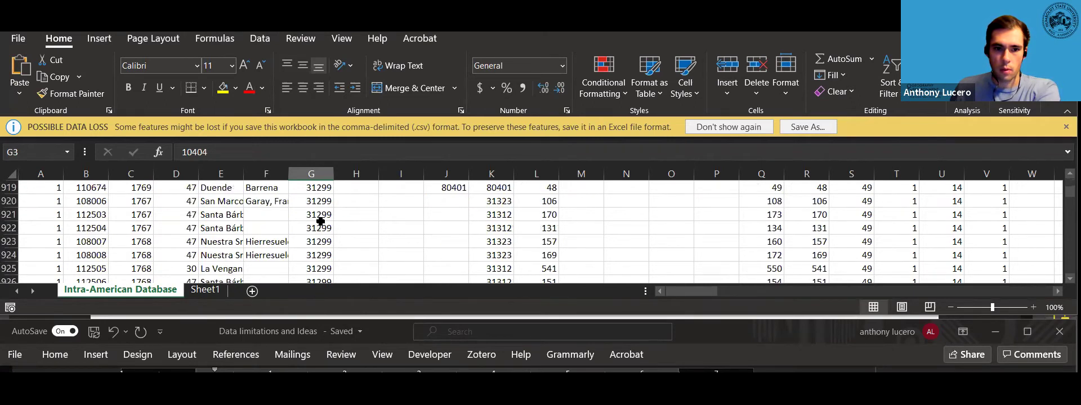
scroll(320, 222, down, 20)
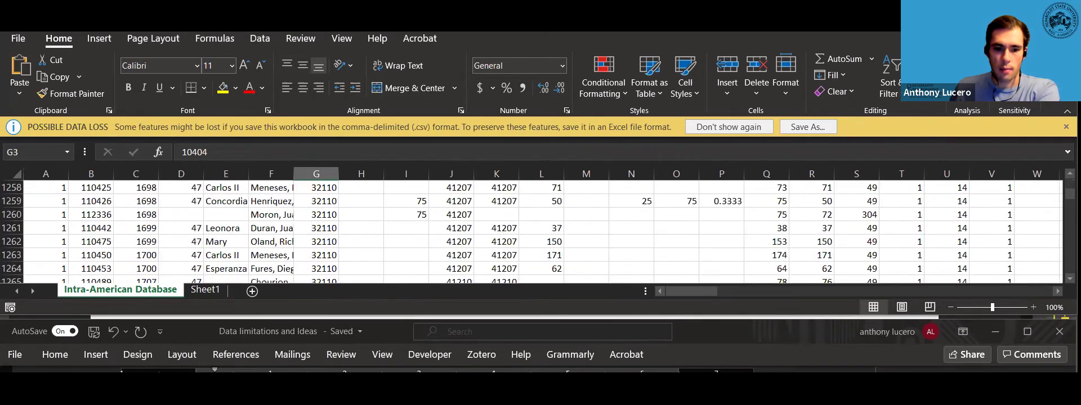
key(ctrl+z)
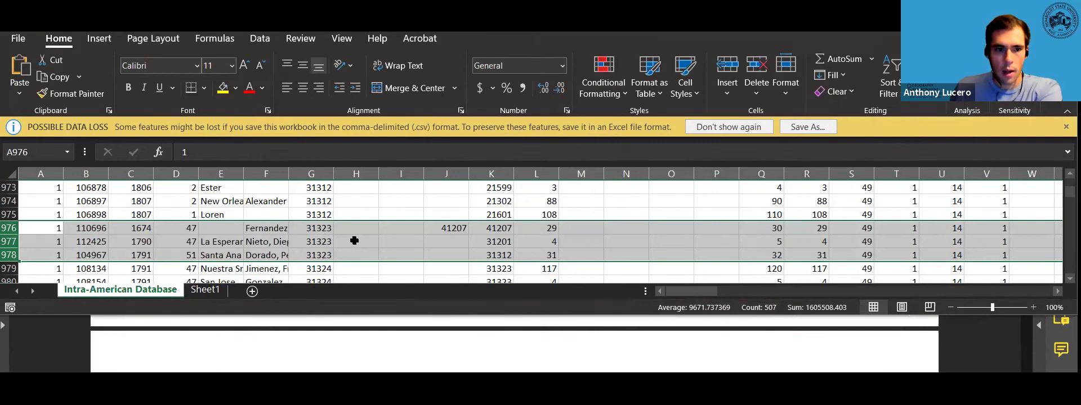
Step: Copy rows 976–978, the three voyages with port code 31323
click(9, 227)
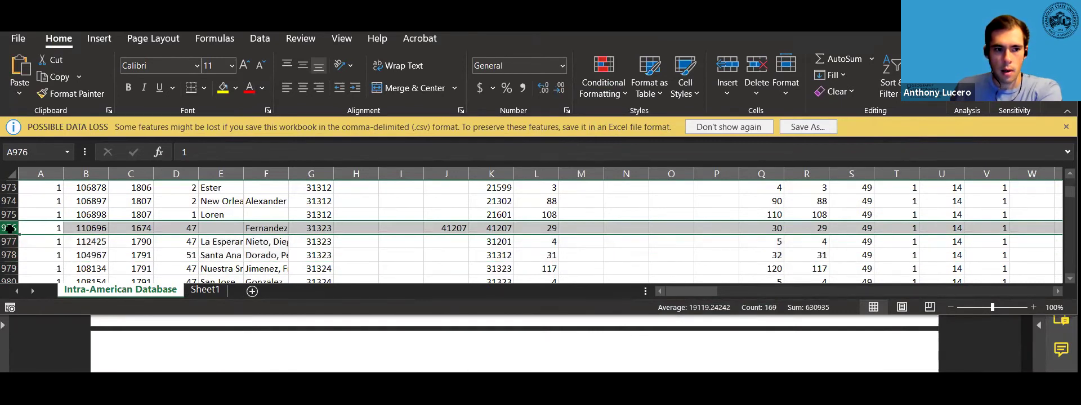
drag(9, 228, 16, 255)
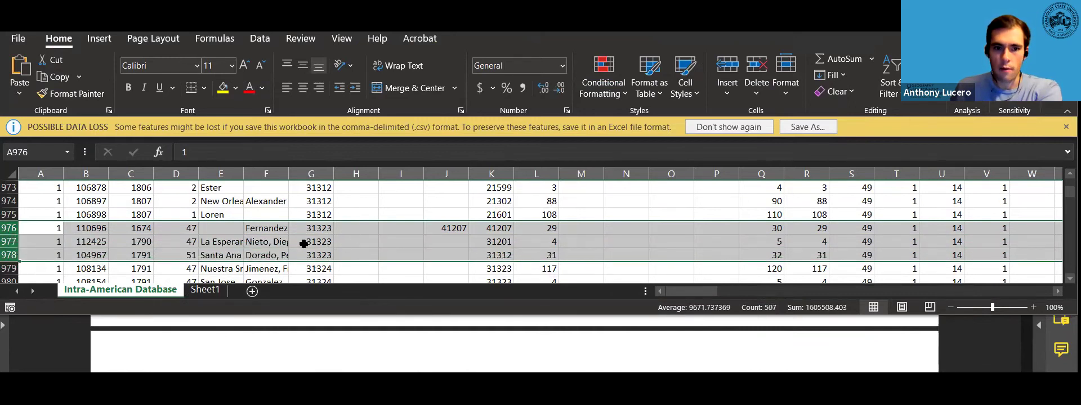
right_click(325, 231)
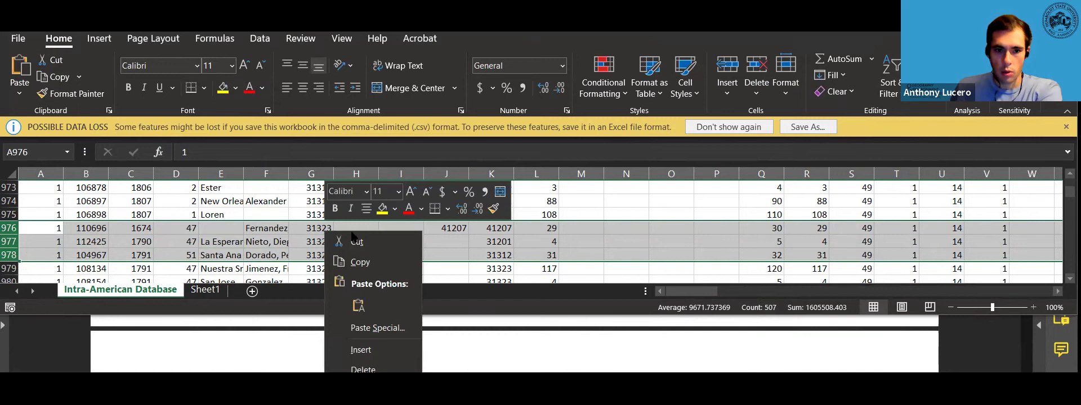
click(371, 264)
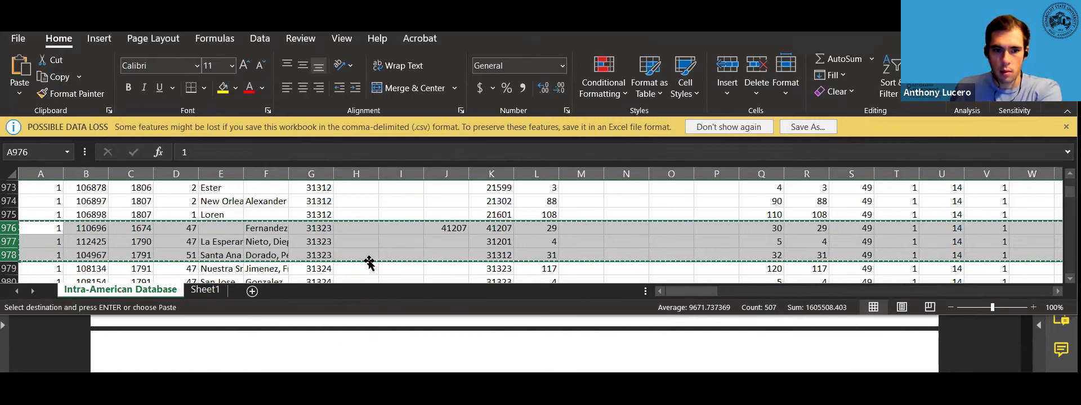
Step: Paste the copied rows as values into cell A1 of a new Sheet2
click(252, 294)
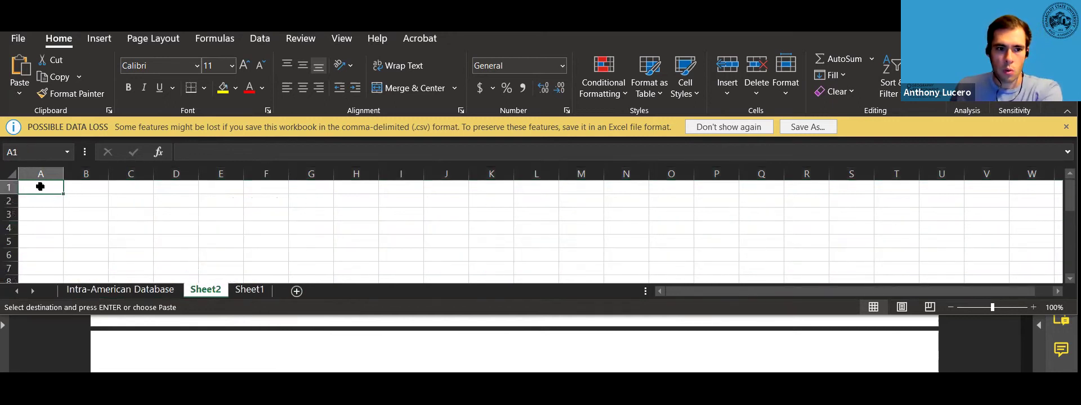
right_click(42, 179)
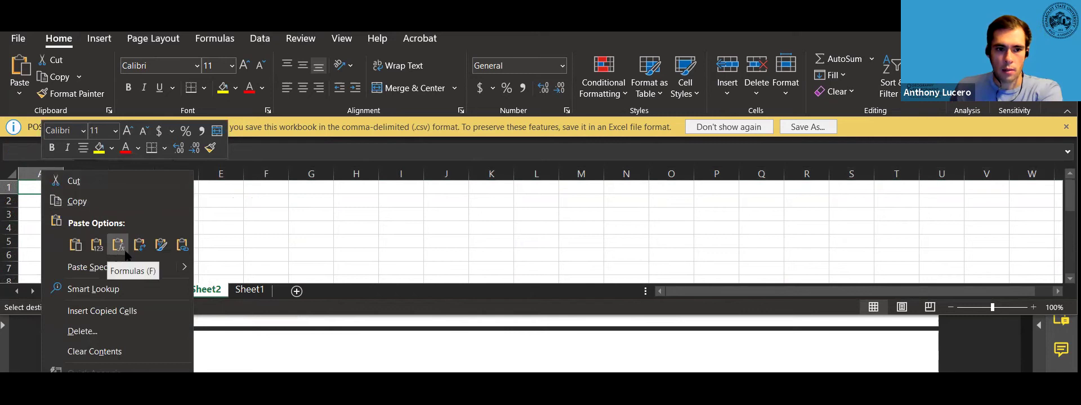
click(90, 247)
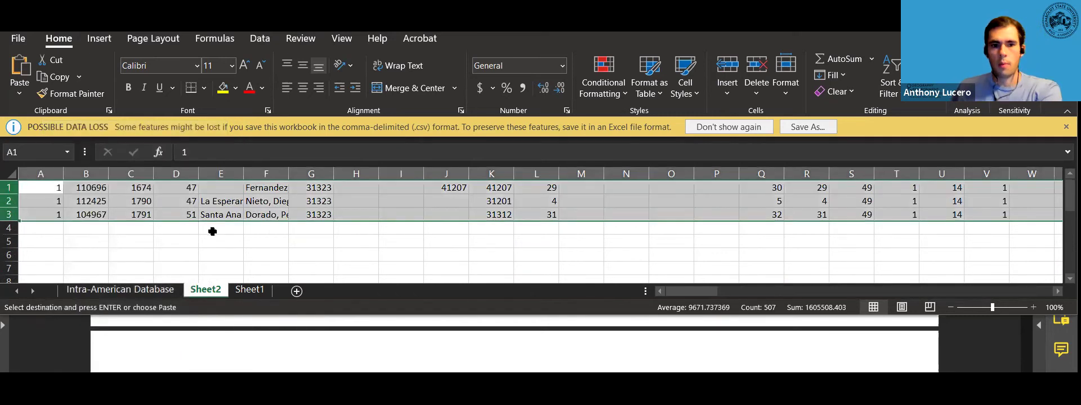
key(alt+Tab)
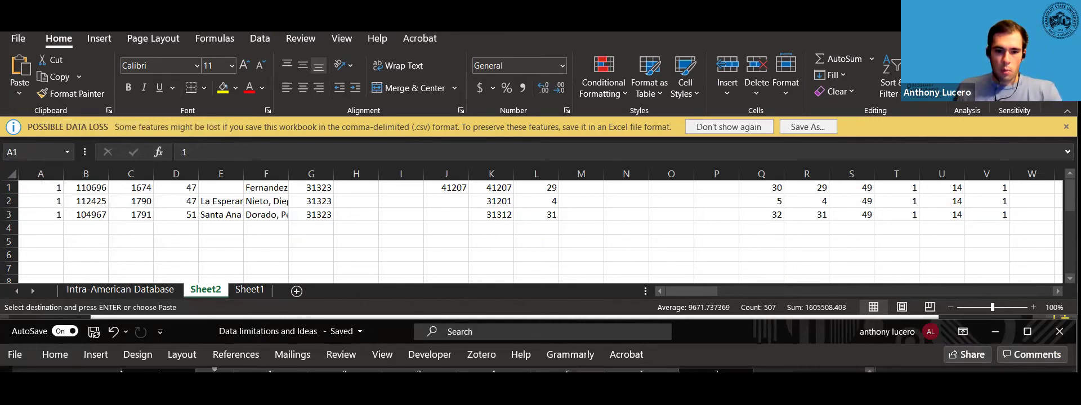
Step: Return to the Intra-American Database sheet and clear the copied-row selection
click(139, 292)
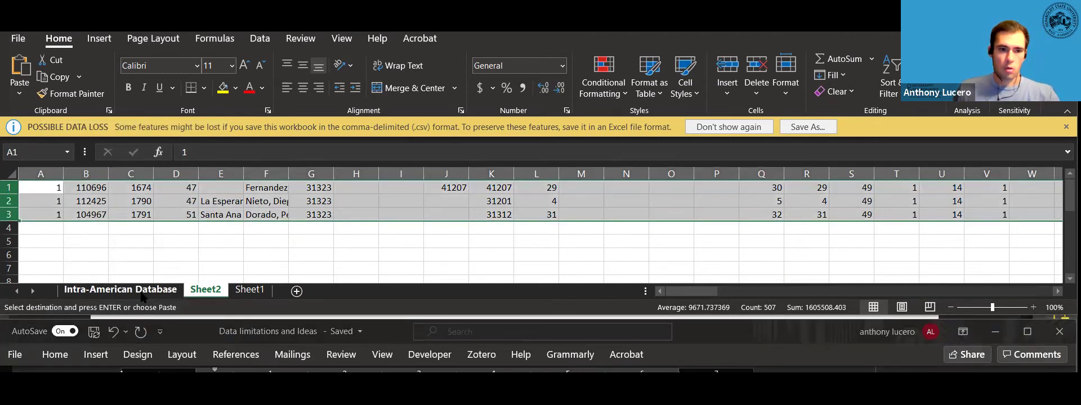
click(141, 292)
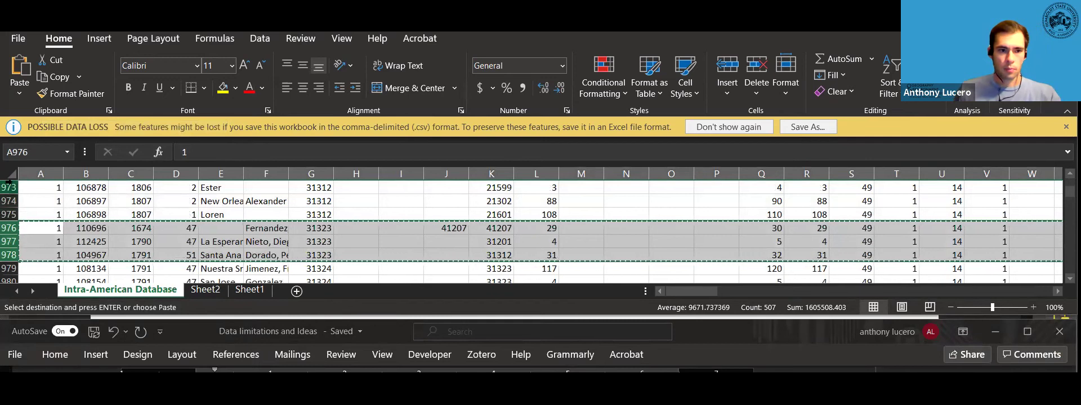
click(100, 216)
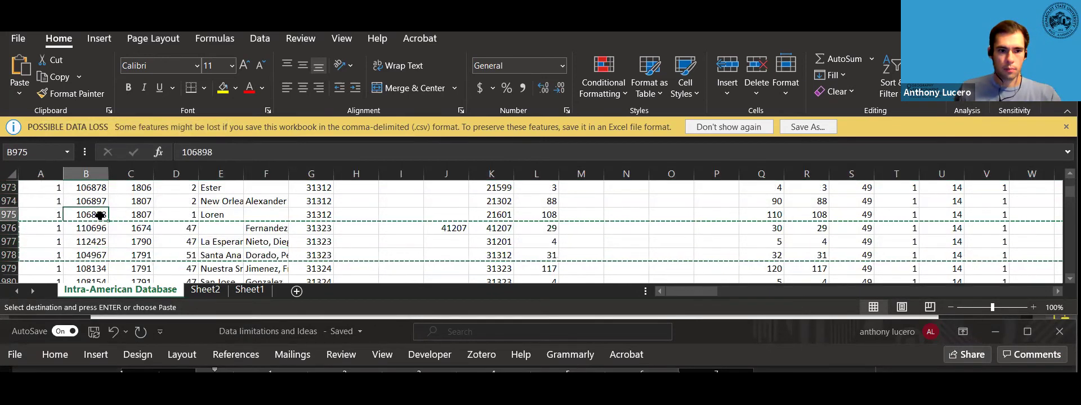
Step: Sort the database by the arrport column J, smallest to largest
click(447, 174)
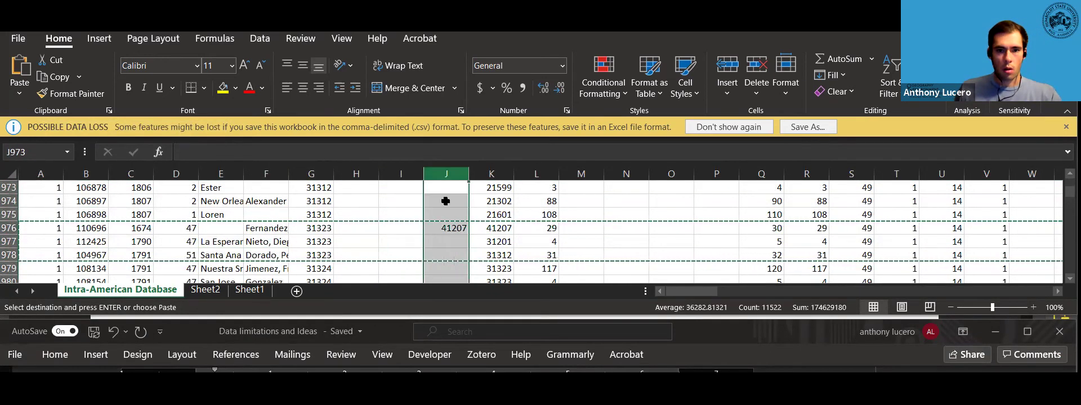
scroll(507, 220, up, 20)
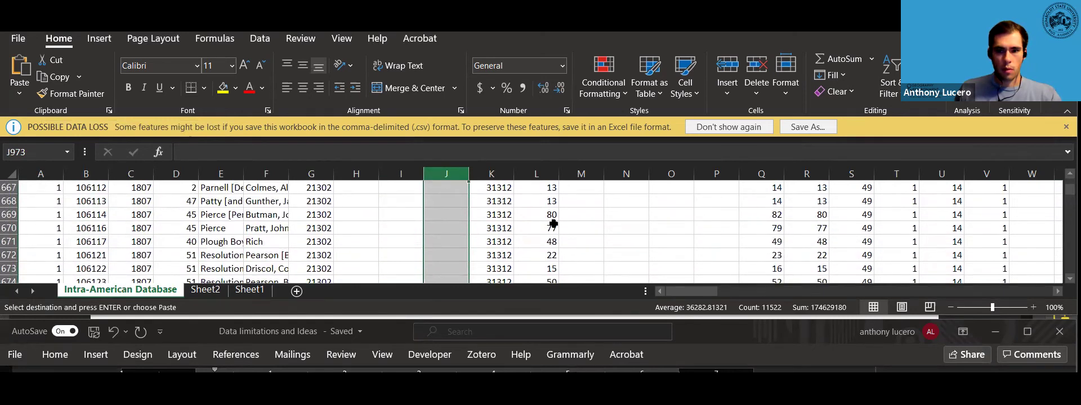
scroll(553, 224, up, 20)
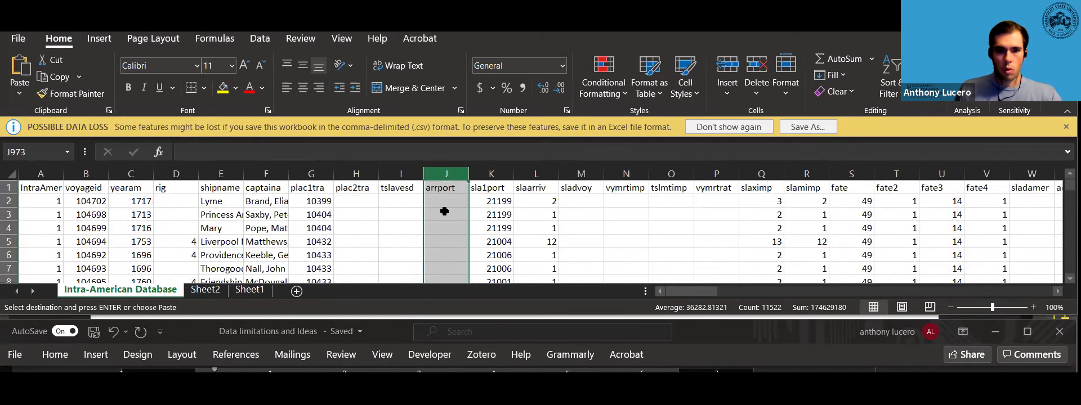
click(444, 213)
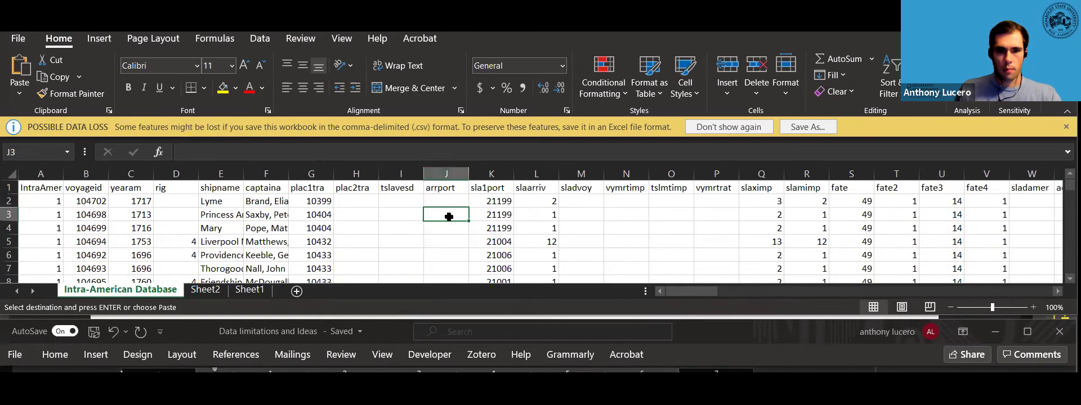
scroll(451, 218, down, 11)
click(452, 256)
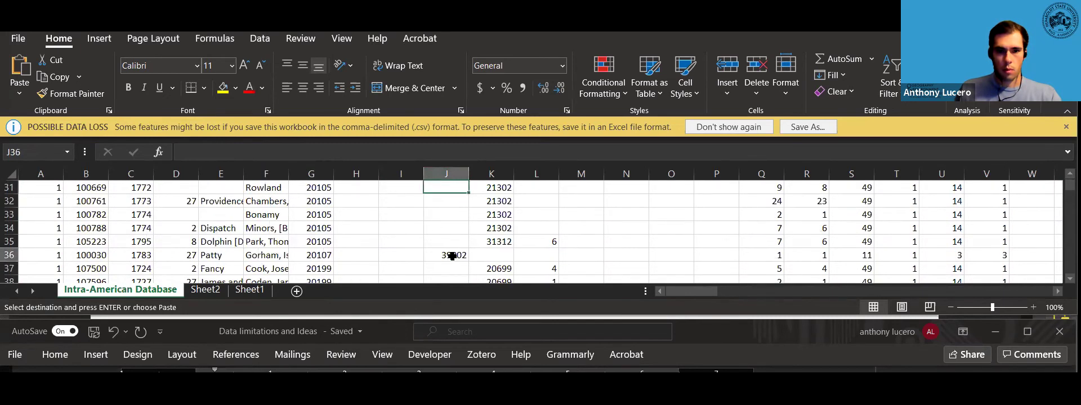
right_click(453, 256)
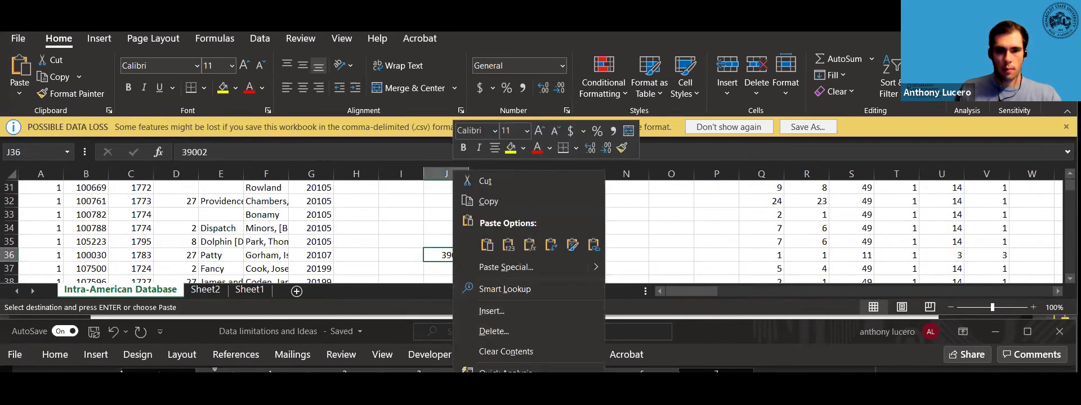
click(487, 245)
scroll(430, 249, up, 10)
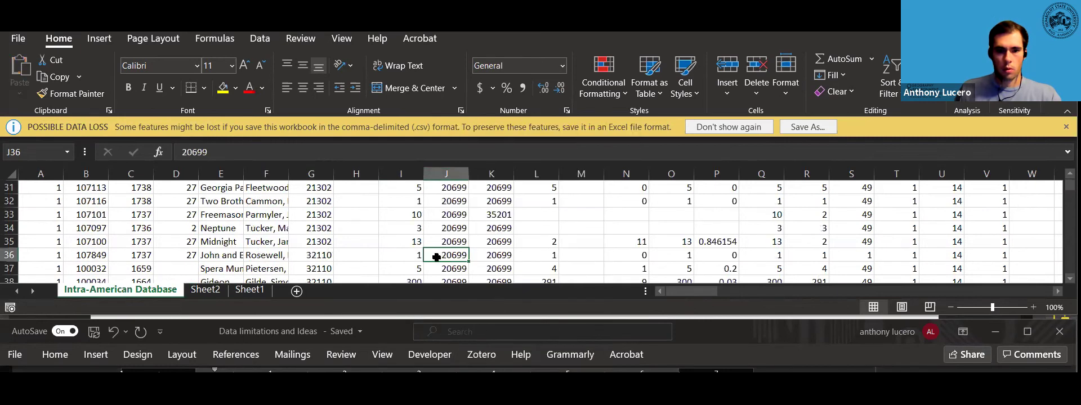
scroll(430, 248, down, 20)
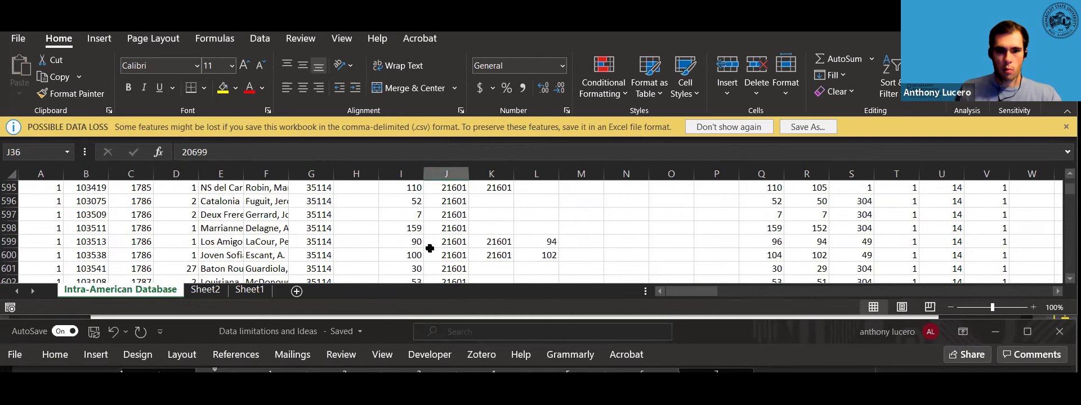
scroll(430, 248, down, 20)
Step: Copy rows 1187–1287, all voyages with arrport 31323
scroll(430, 248, up, 11)
click(13, 201)
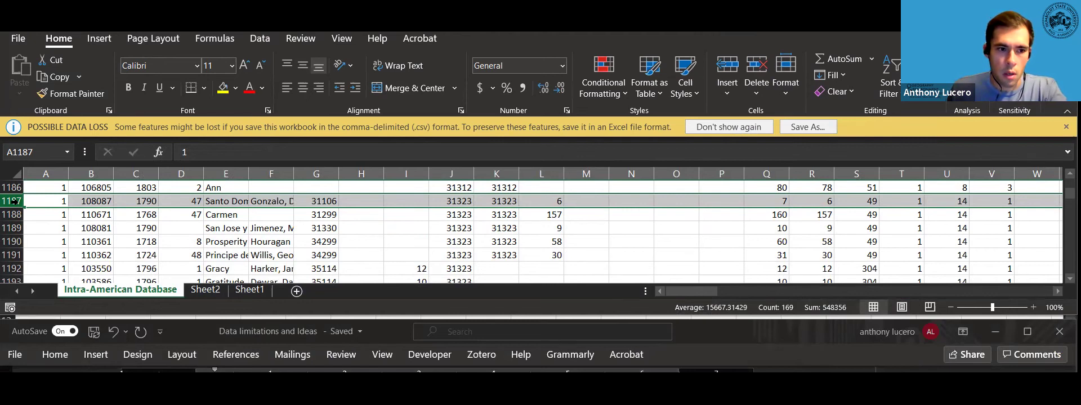
drag(12, 201, 29, 257)
right_click(108, 201)
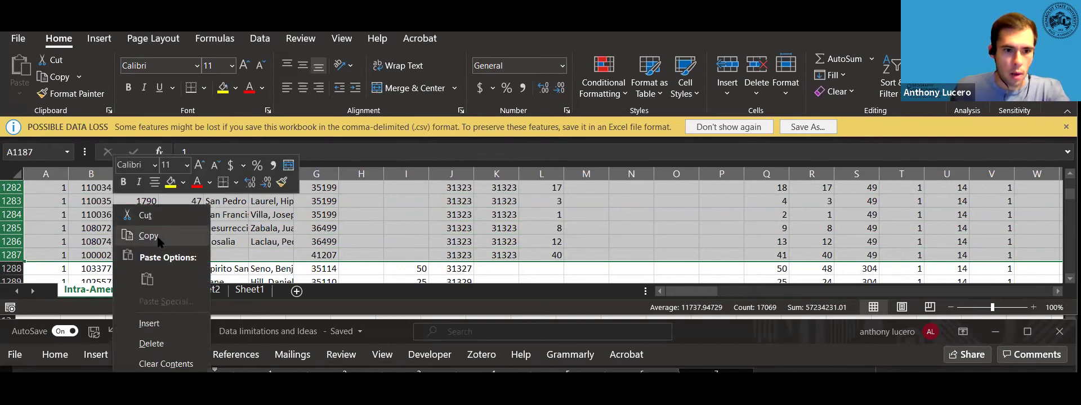
click(131, 236)
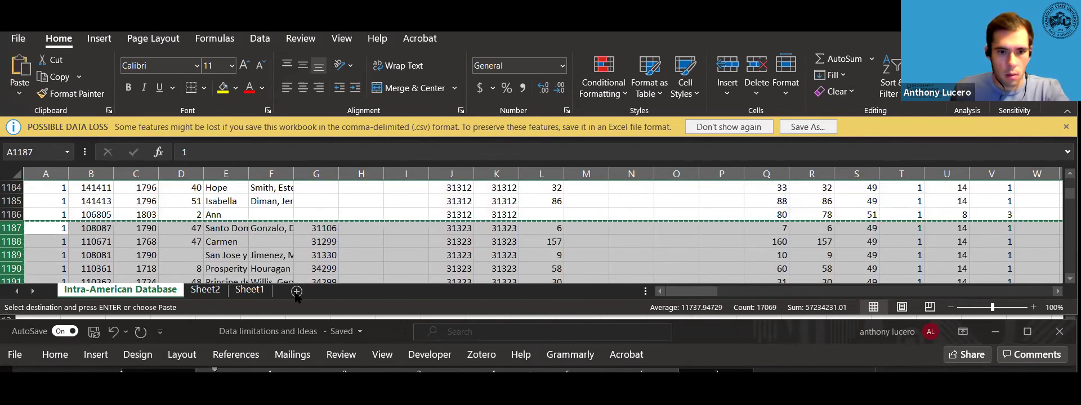
Step: Paste the copied rows as values into cell A1 of a new Sheet3
click(296, 292)
right_click(53, 185)
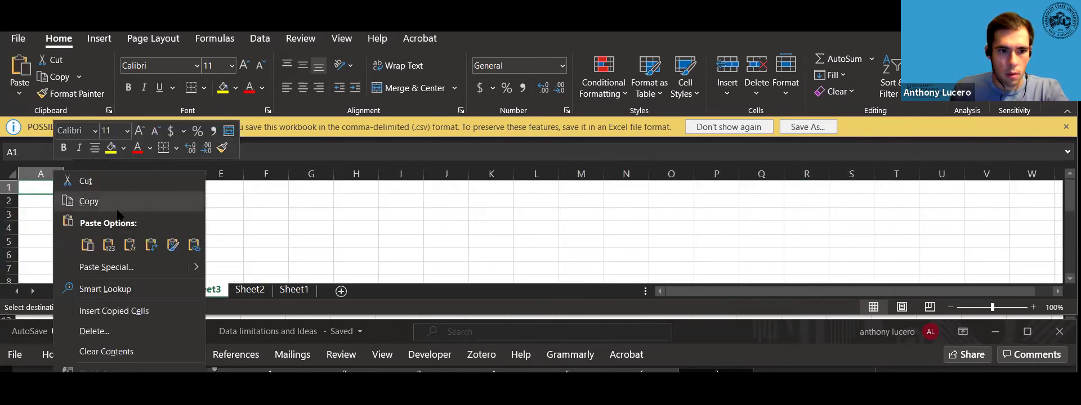
click(108, 244)
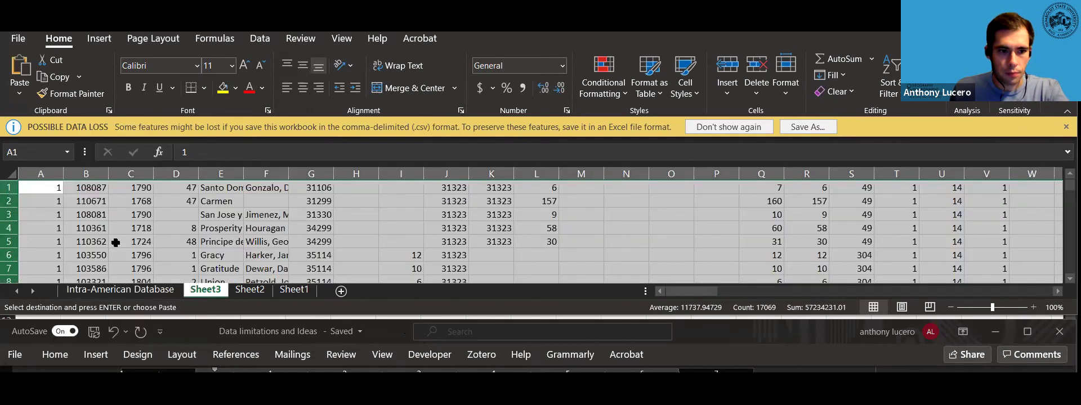
scroll(288, 238, down, 1)
scroll(289, 238, down, 20)
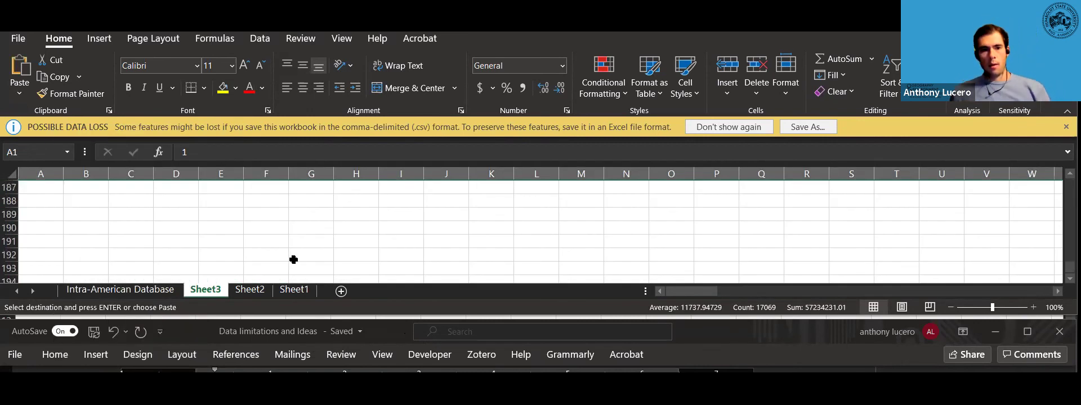
scroll(303, 270, up, 20)
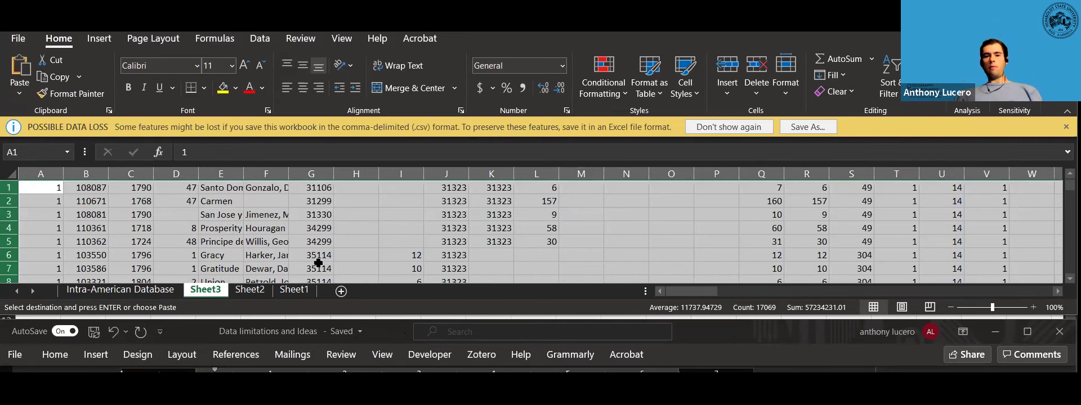